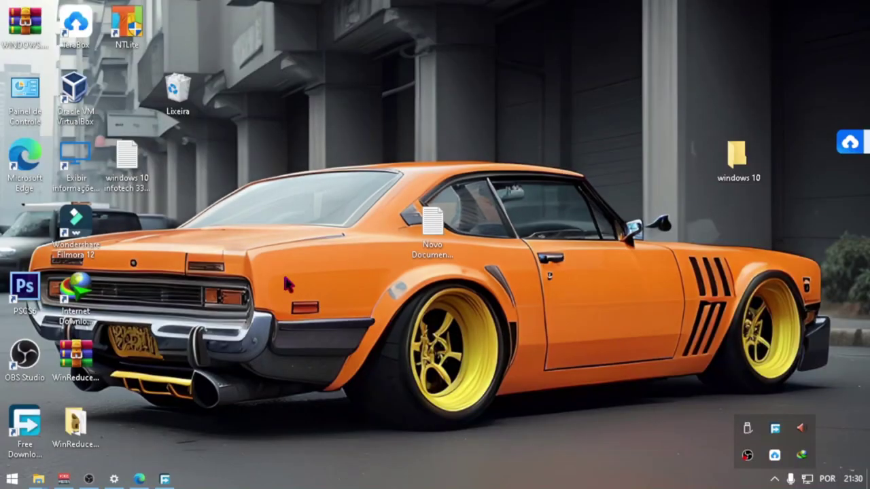
Open the Compressed downloads folder in File Explorer and delete its EcMenu_v1.6 folder
right_click(237, 300)
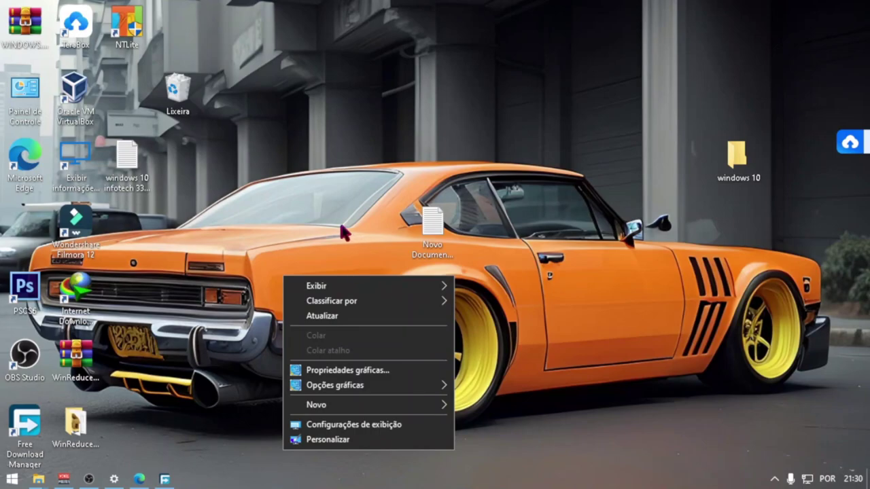
left_click(41, 479)
left_click(163, 418)
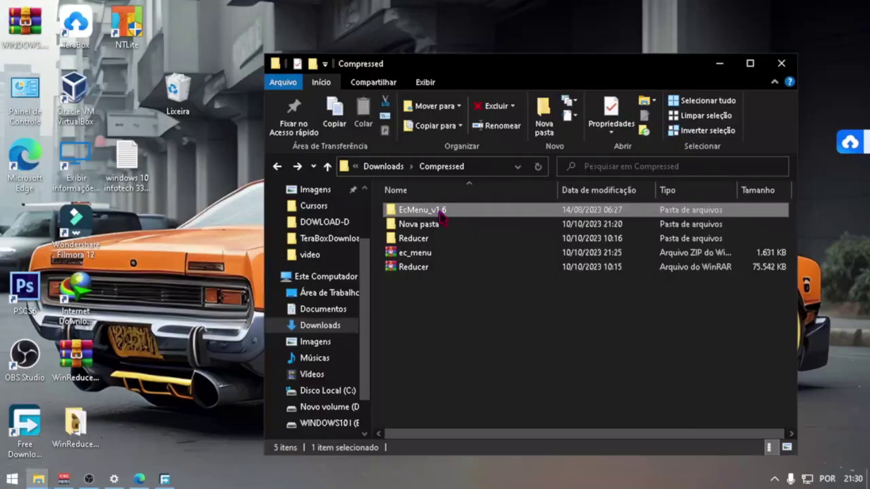
right_click(337, 140)
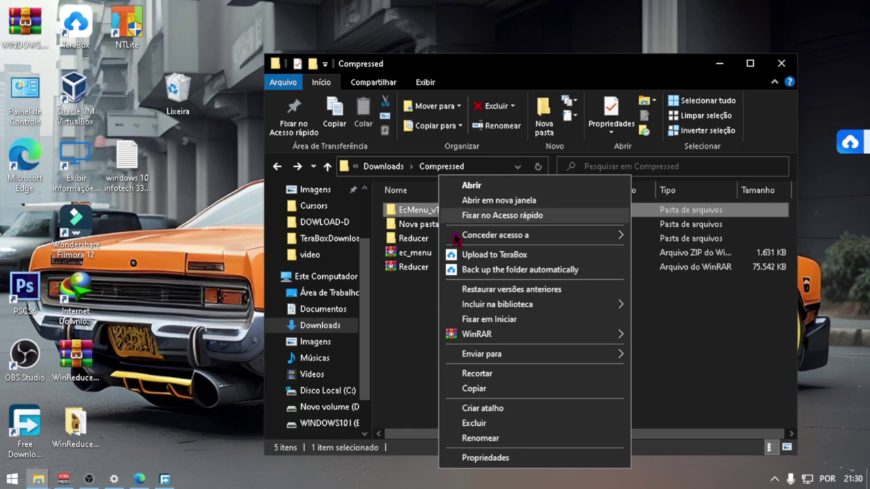
left_click(476, 424)
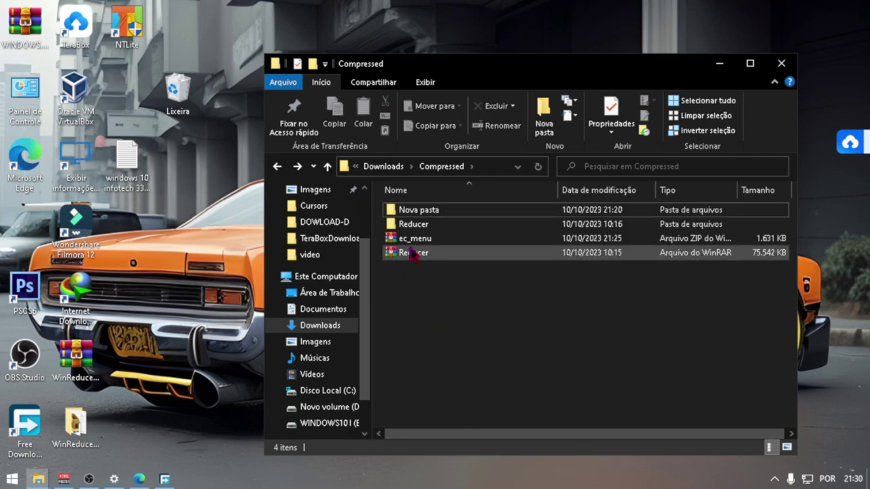
Extract the ec_menu ZIP archive with WinRAR directly into the Compressed folder
right_click(411, 238)
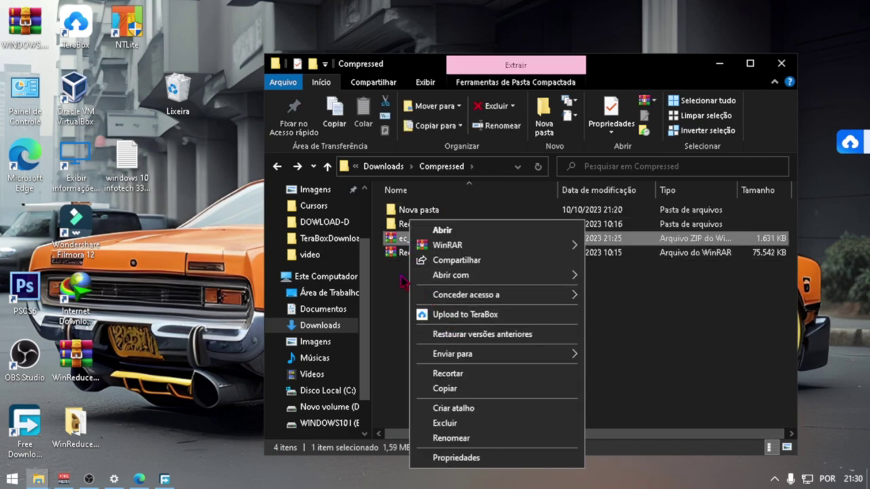
left_click(404, 281)
left_click(414, 242)
right_click(415, 242)
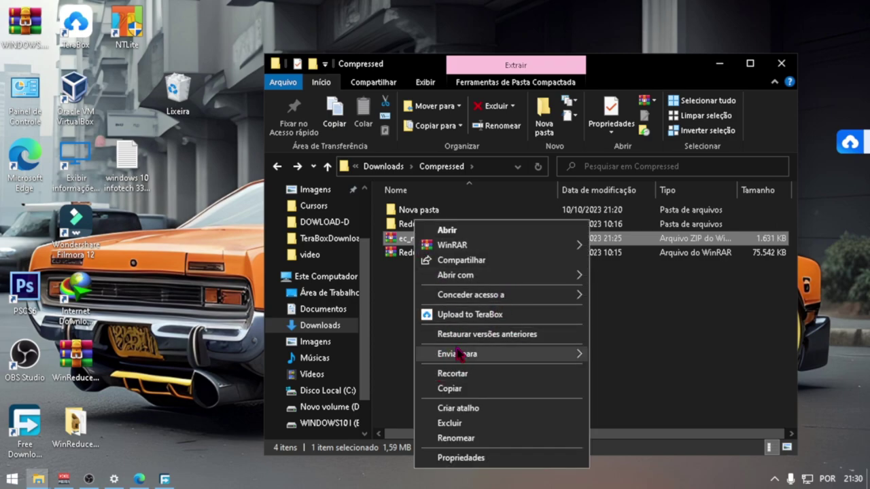
mouse_move(454, 252)
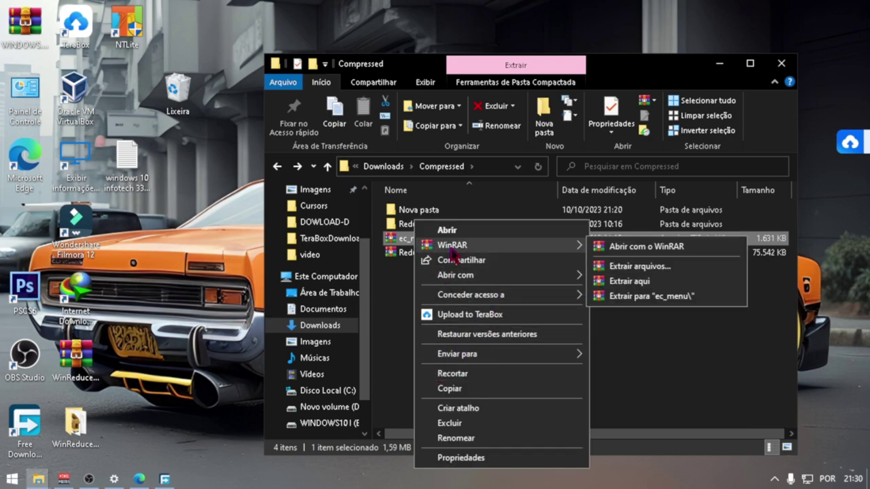
left_click(601, 281)
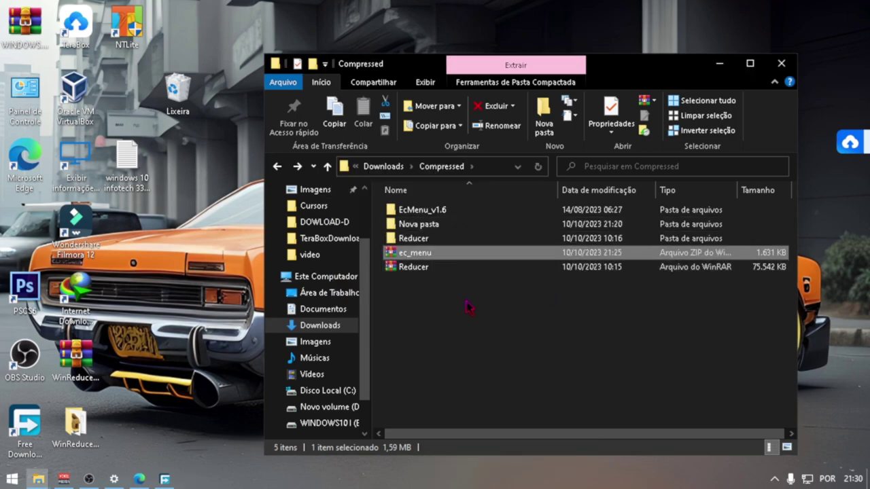
Open the extracted EcMenu_v1.6 folder and close the sound settings window
double_click(443, 213)
right_click(435, 241)
left_click(419, 307)
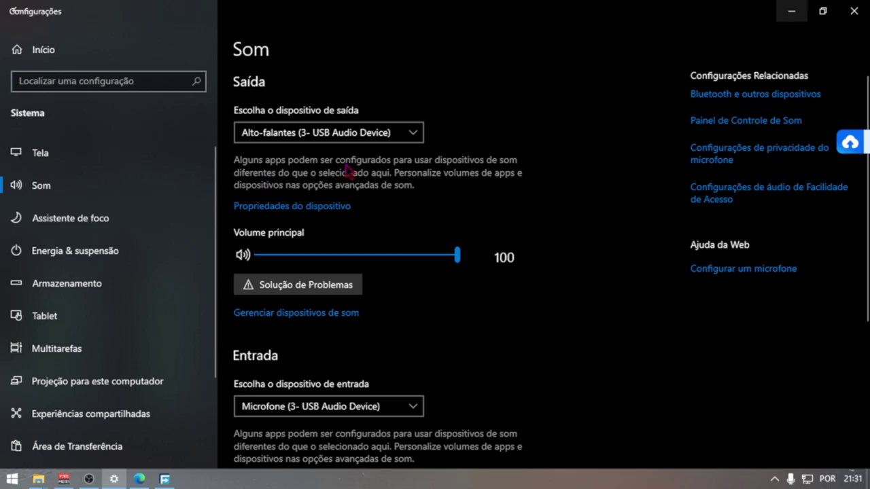
left_click(854, 11)
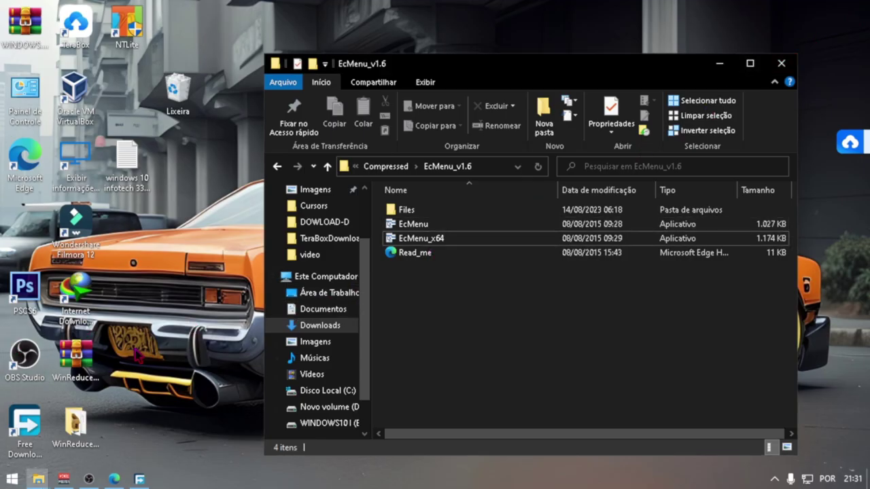
Check the system type and Windows specifications on the system's About page, and close it
key("super+Pause")
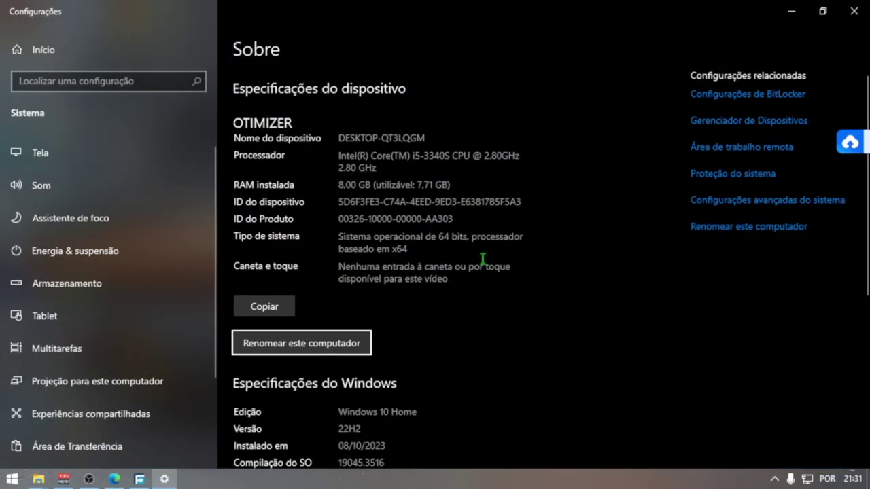
scroll(537, 326, "down", 5)
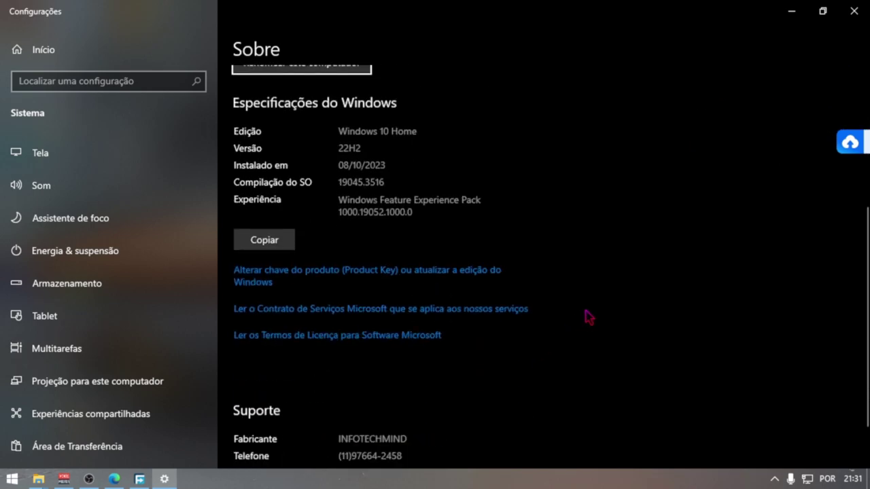
scroll(588, 316, "down", 1)
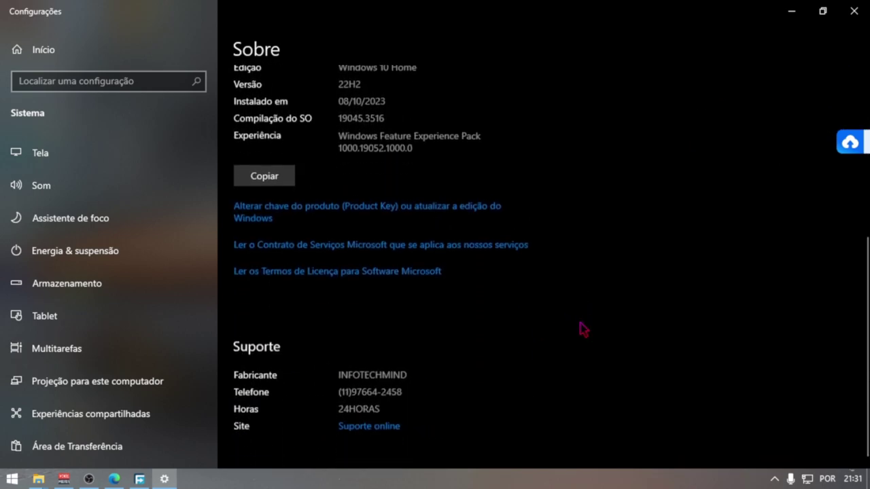
scroll(587, 321, "up", 3)
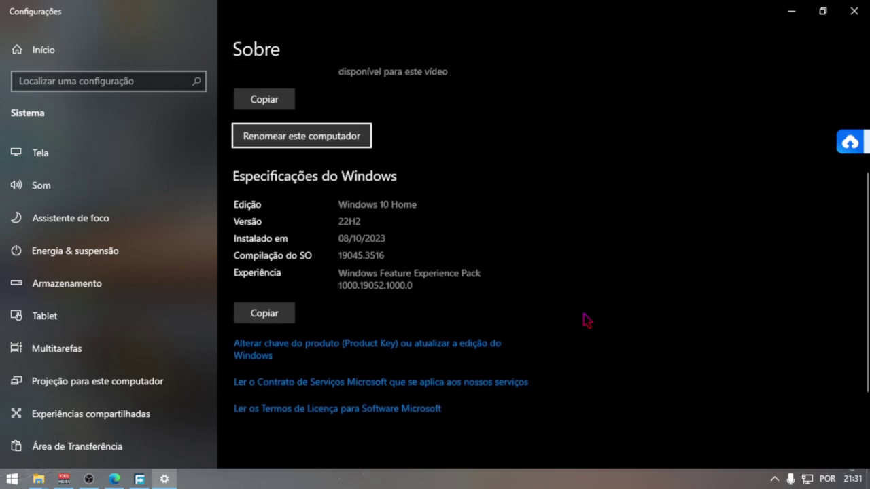
scroll(587, 320, "up", 4)
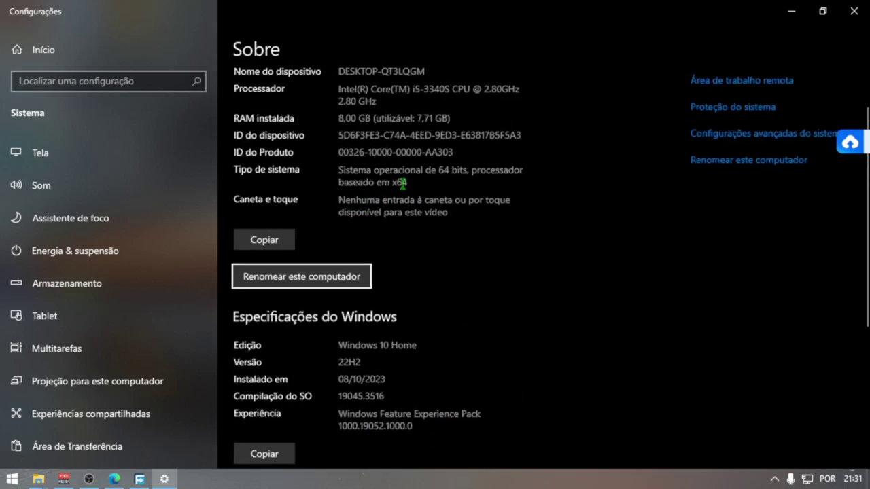
left_click(854, 11)
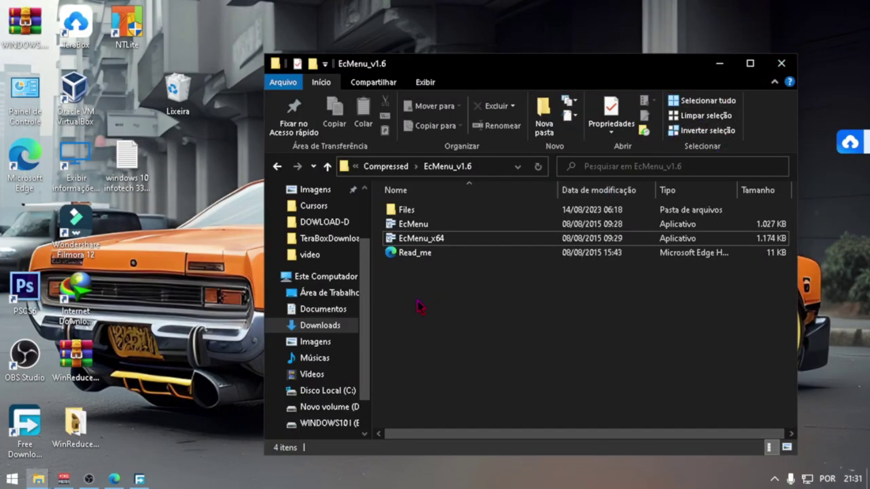
Launch EcMenu_x64 and enable all context menu entries for Área de Trabalho, Meu Computador and Unidades de Disco
double_click(417, 239)
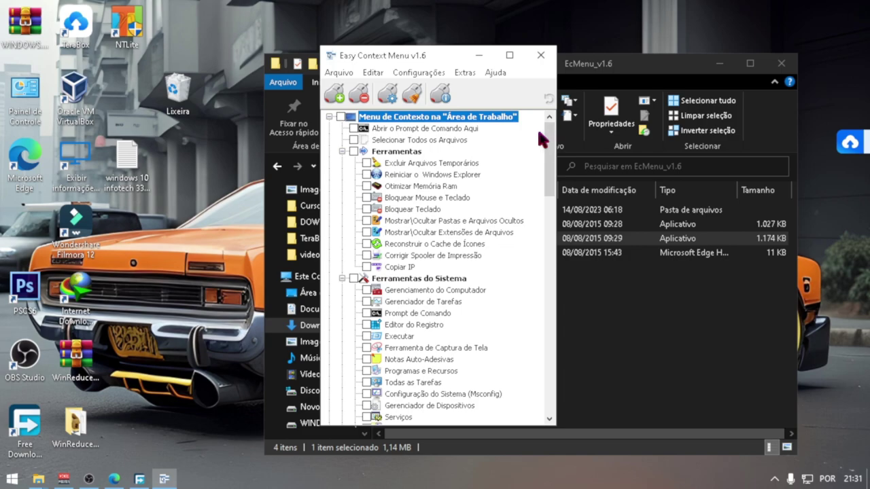
left_click(340, 117)
scroll(351, 283, "down", 9)
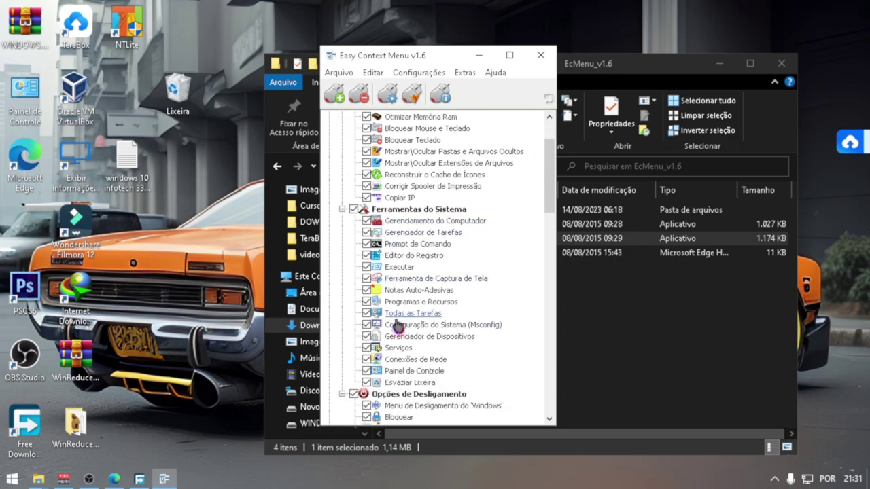
left_click(340, 267)
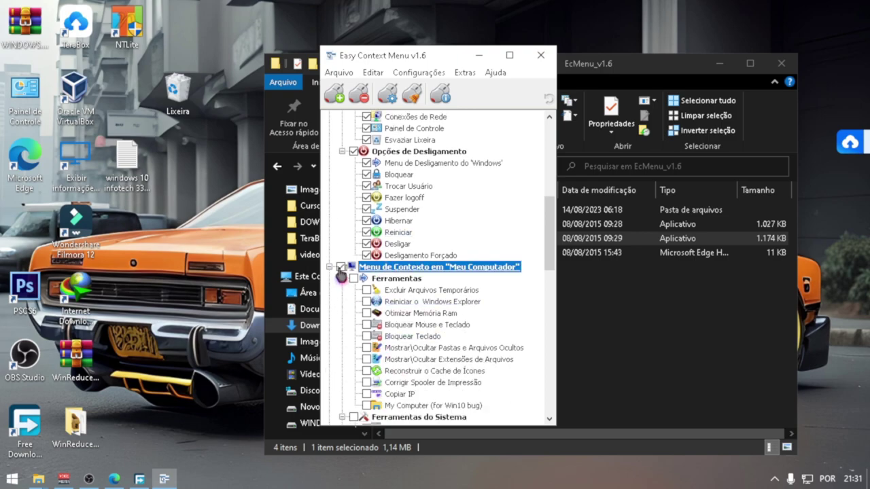
scroll(408, 320, "down", 4)
scroll(403, 335, "down", 8)
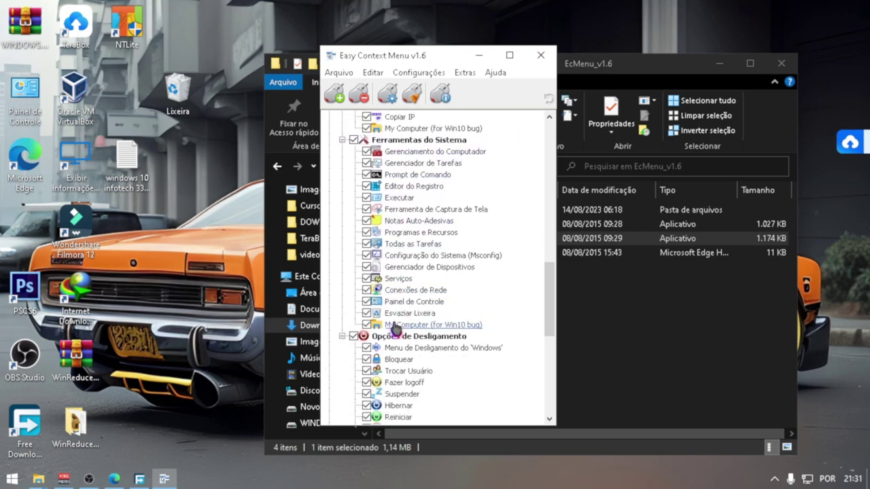
scroll(414, 332, "down", 2)
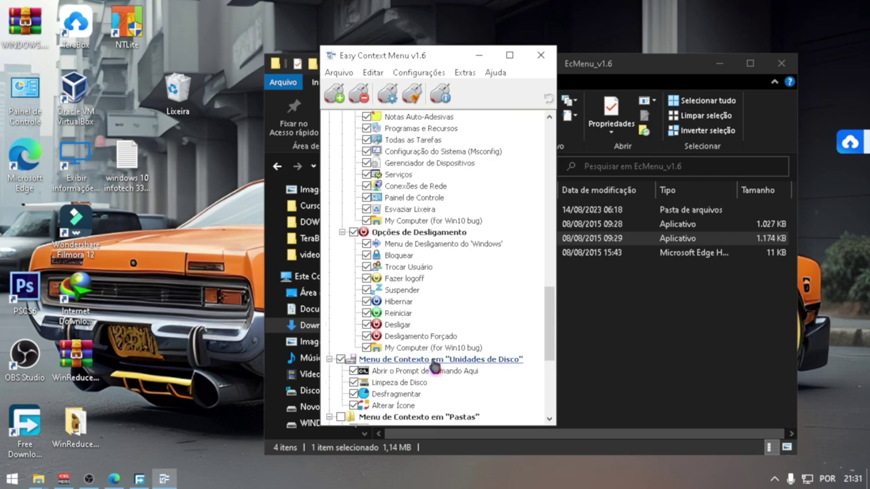
Enable all entries for Pastas, Arquivos and Arquivos .Exe, apply the changes and close Easy Context Menu
left_click(342, 313)
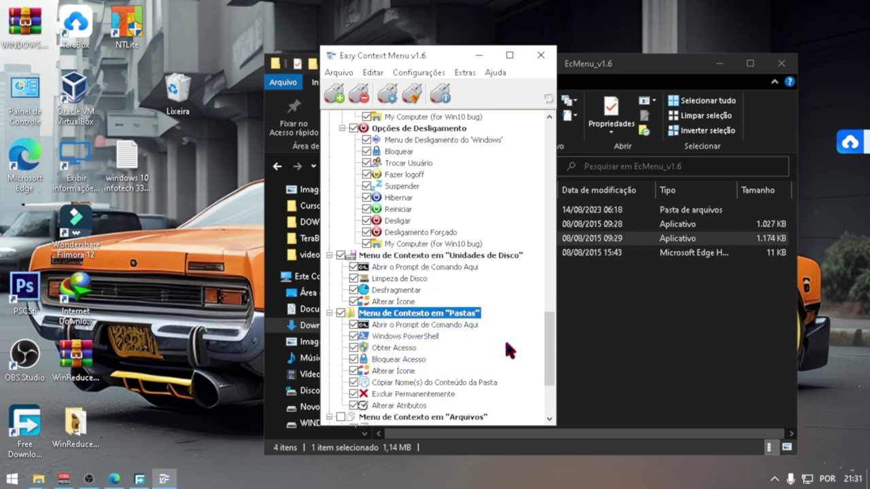
scroll(543, 354, "down", 3)
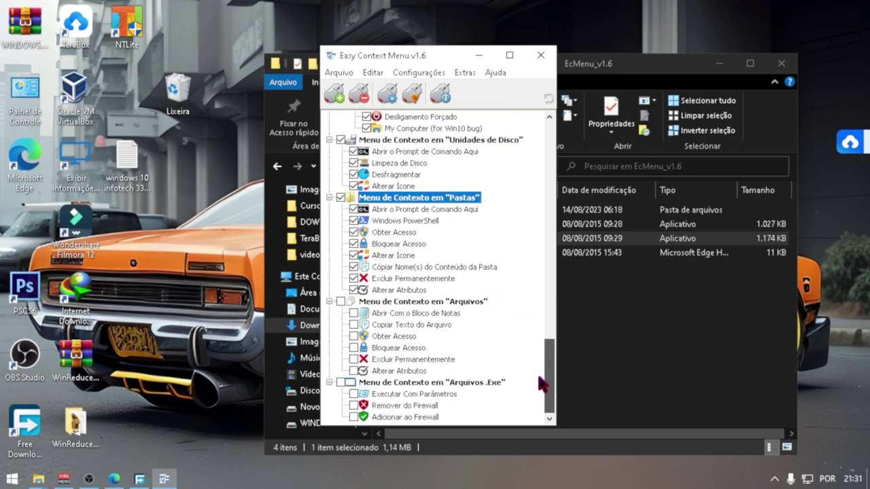
left_click(341, 301)
left_click(342, 384)
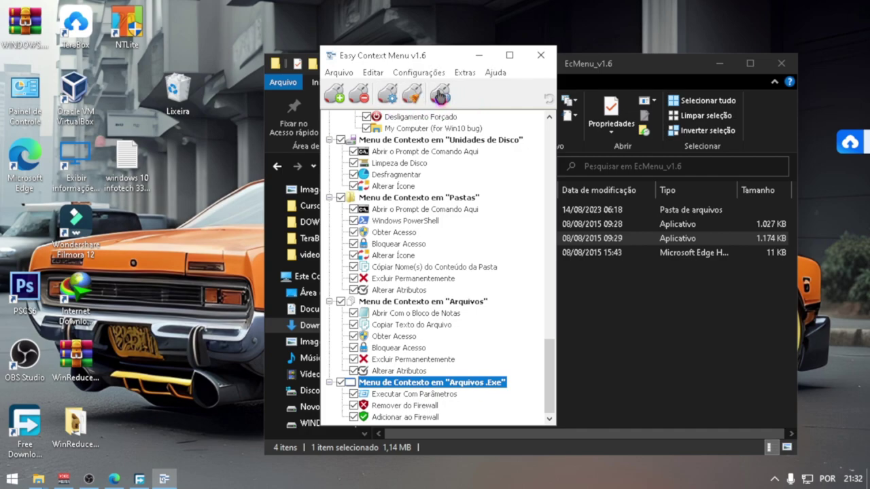
left_click(552, 60)
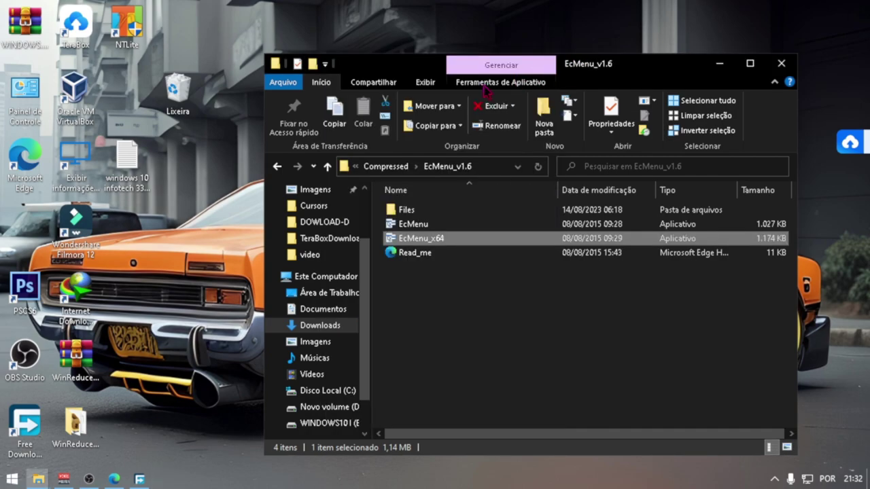
Review the desktop's context menu entries and use Selecionar Todos os Arquivos to select everything in the EcMenu_v1.6 folder
right_click(194, 210)
right_click(146, 205)
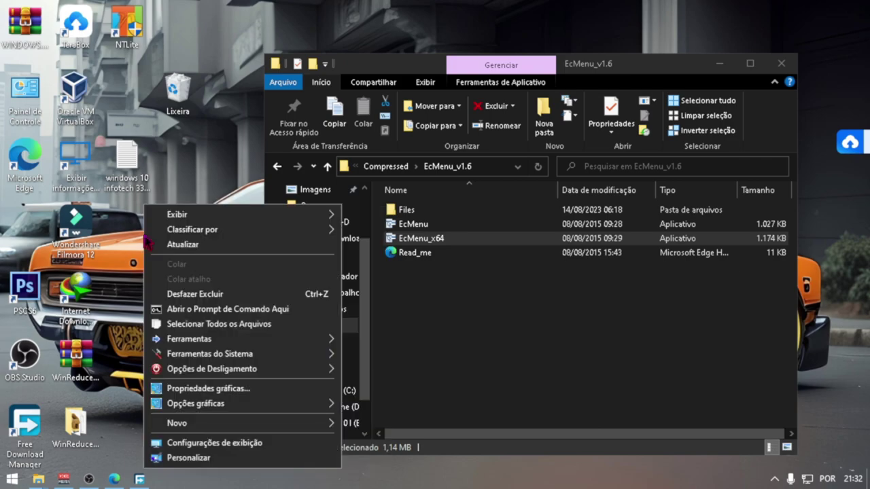
mouse_move(179, 345)
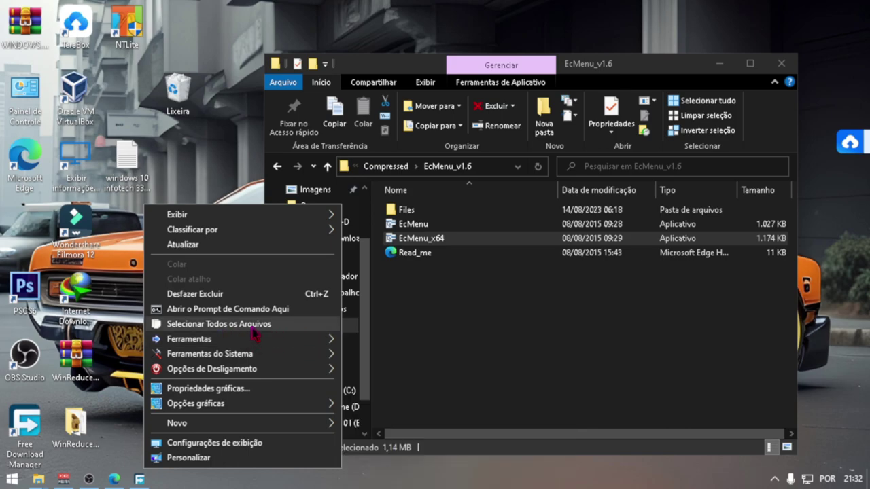
left_click(496, 310)
right_click(408, 287)
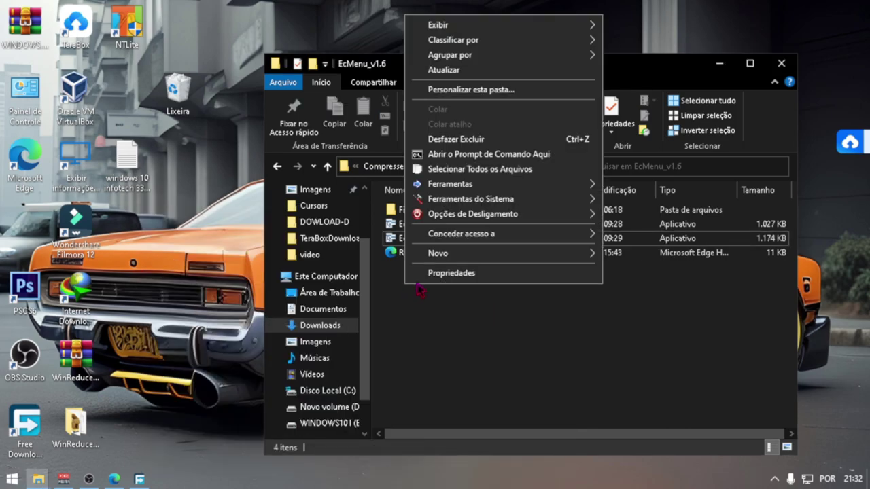
left_click(454, 170)
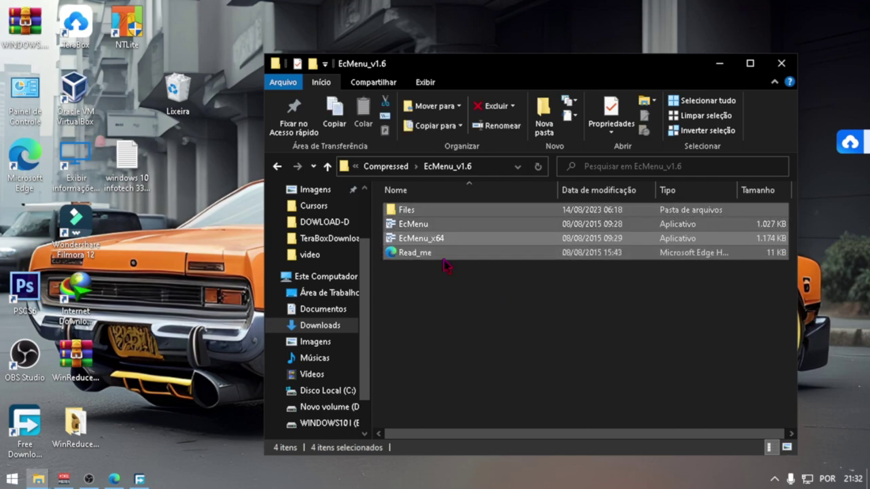
Delete the temporary files with the desktop context menu's Excluir Arquivos Temporários tool
right_click(159, 208)
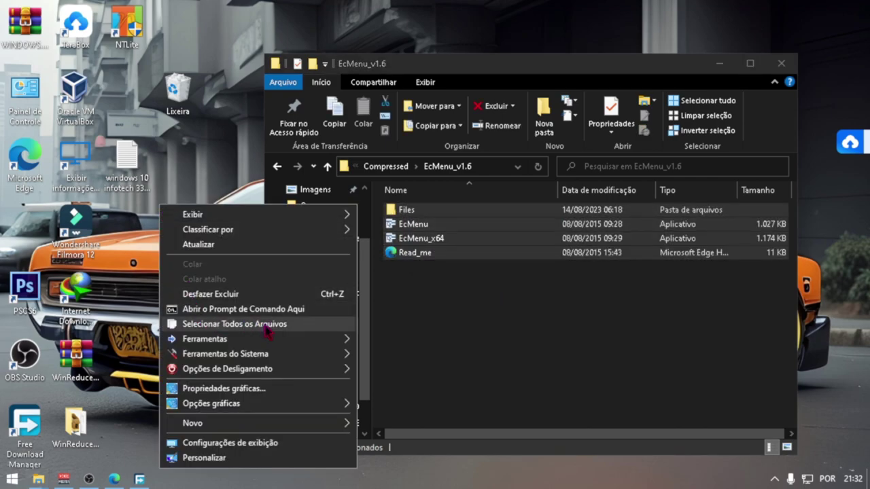
mouse_move(345, 340)
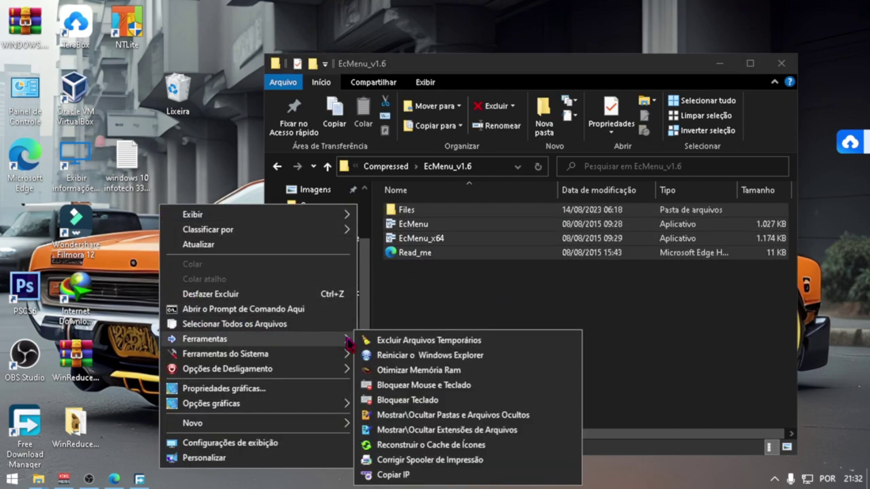
left_click(401, 343)
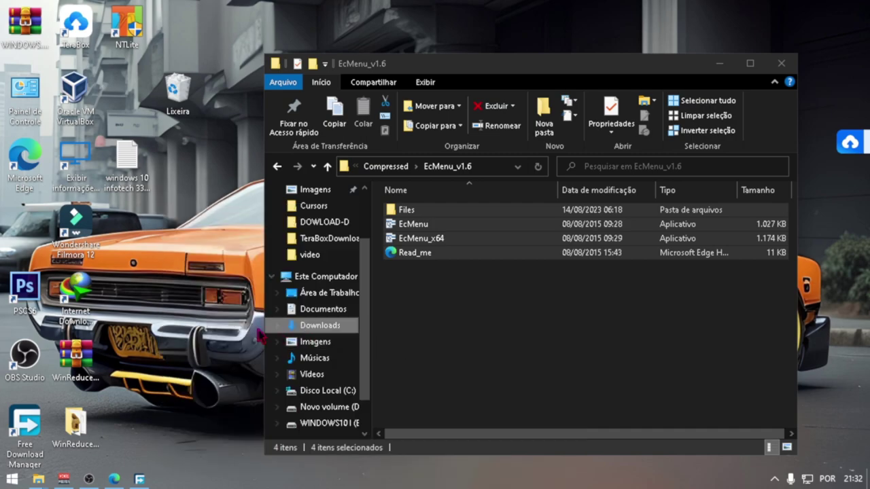
Optimize the RAM with the desktop context menu's Otimizar Memória Ram tool
right_click(170, 324)
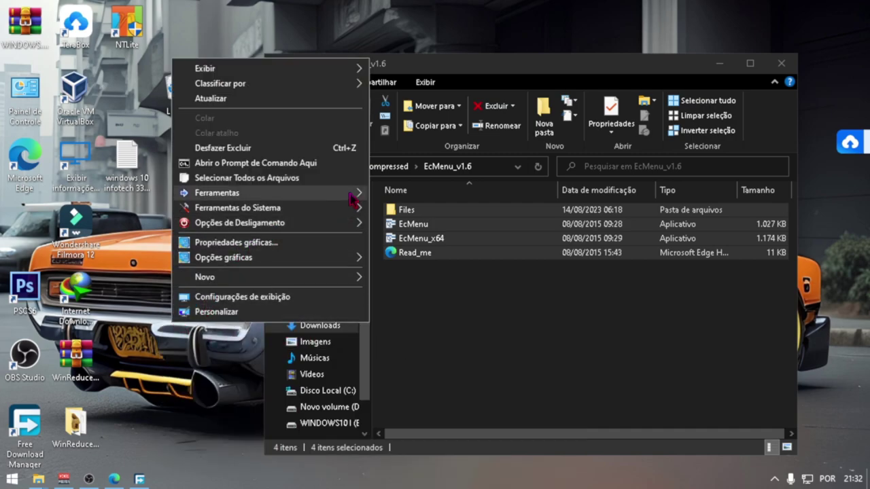
mouse_move(354, 193)
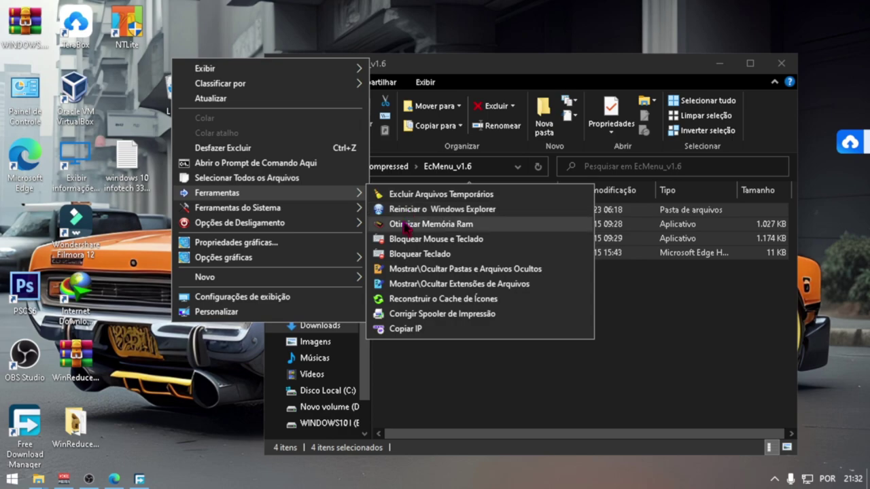
left_click(402, 226)
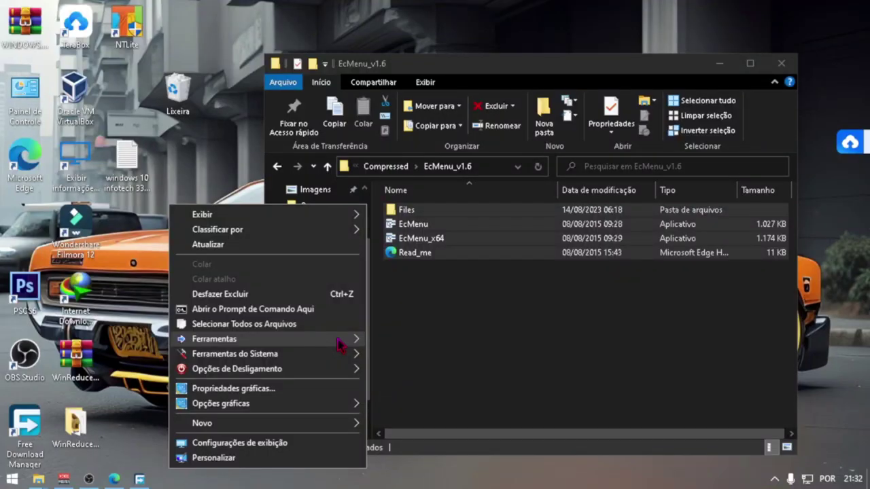
Show hidden folders and files with the desktop context menu's Mostrar\Ocultar Pastas e Arquivos Ocultos tool and check them in Disco Local (C:)
mouse_move(343, 340)
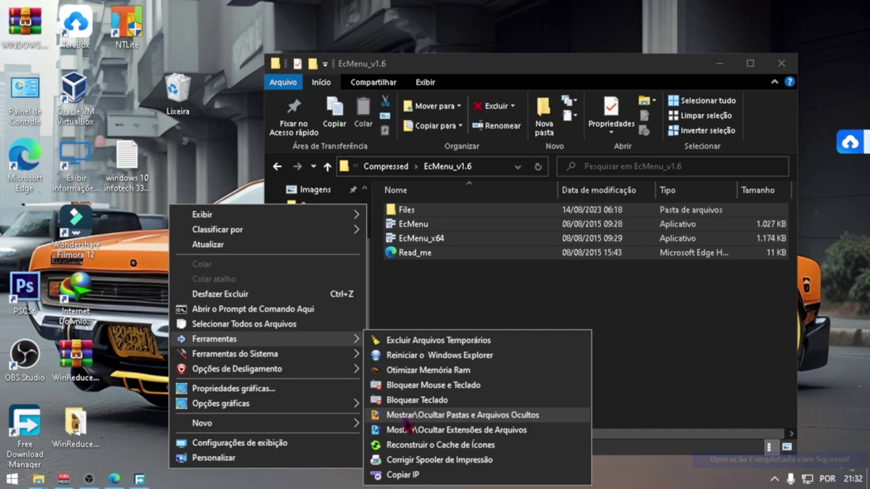
left_click(405, 418)
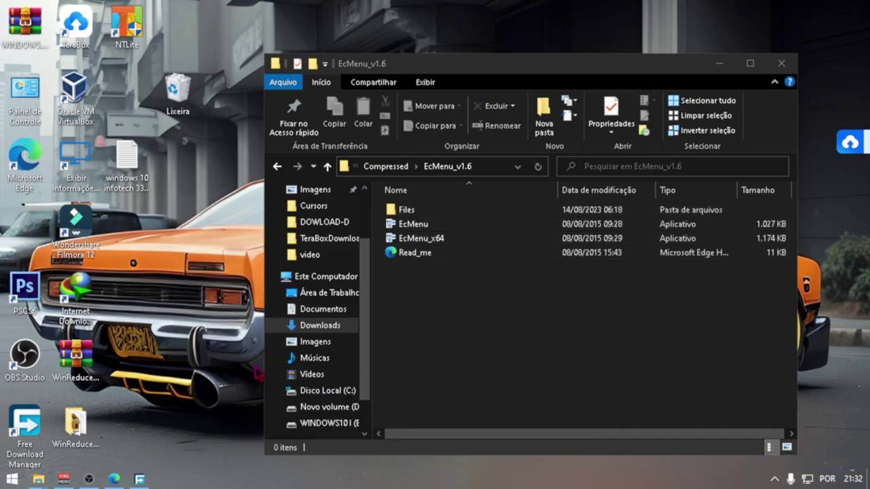
right_click(201, 197)
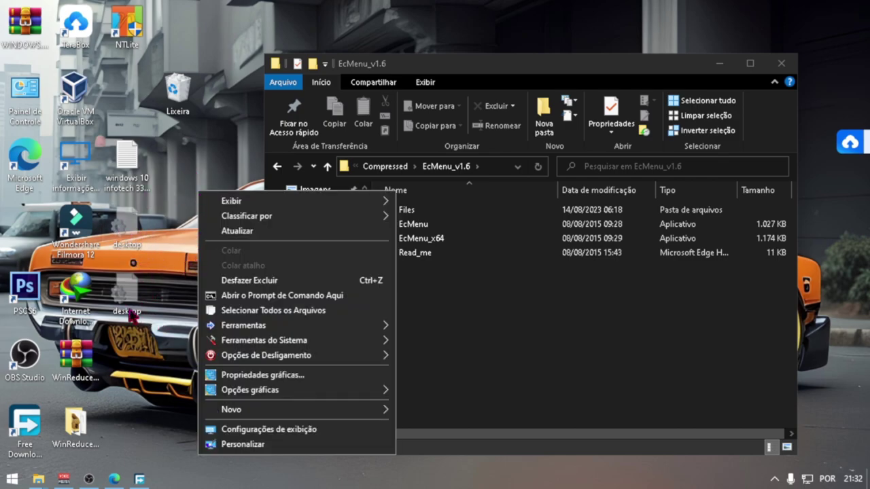
left_click(582, 352)
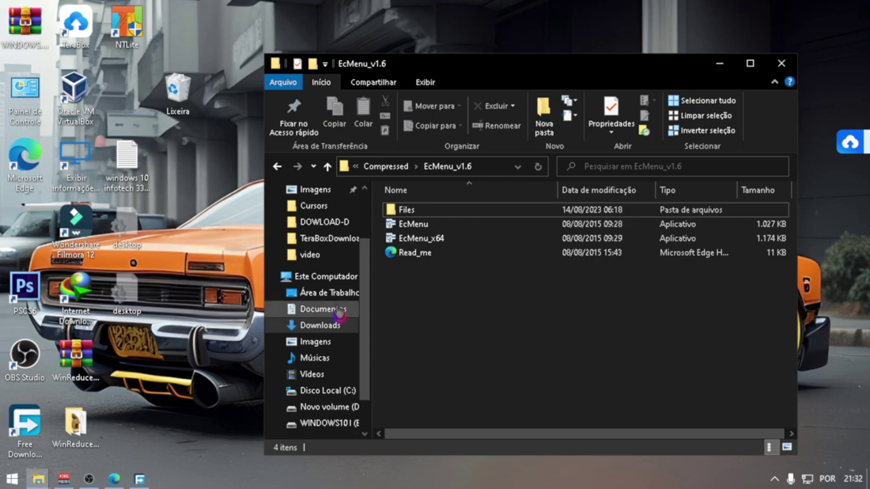
left_click(338, 395)
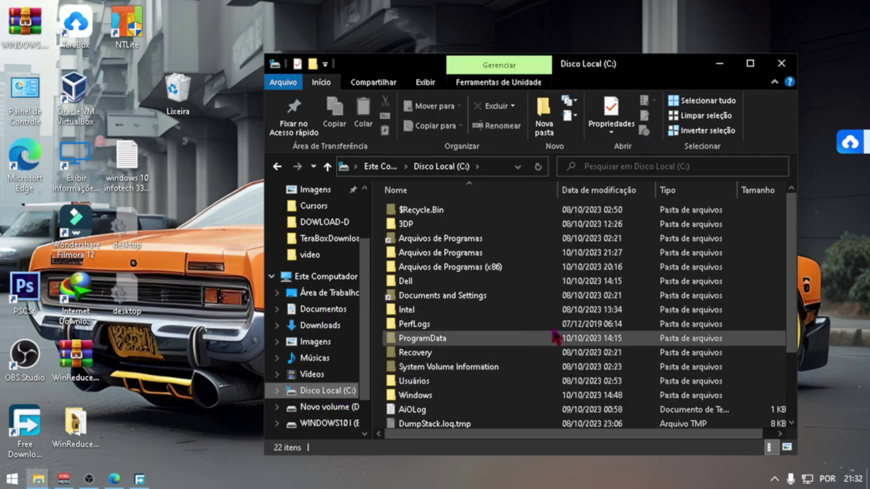
Hide the hidden folders and files again with the desktop context menu's Mostrar\Ocultar Pastas e Arquivos Ocultos tool
right_click(195, 299)
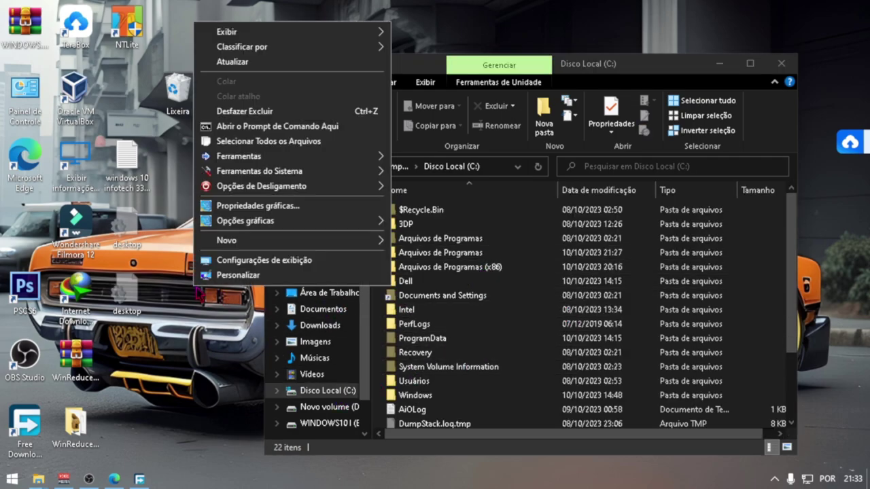
mouse_move(364, 173)
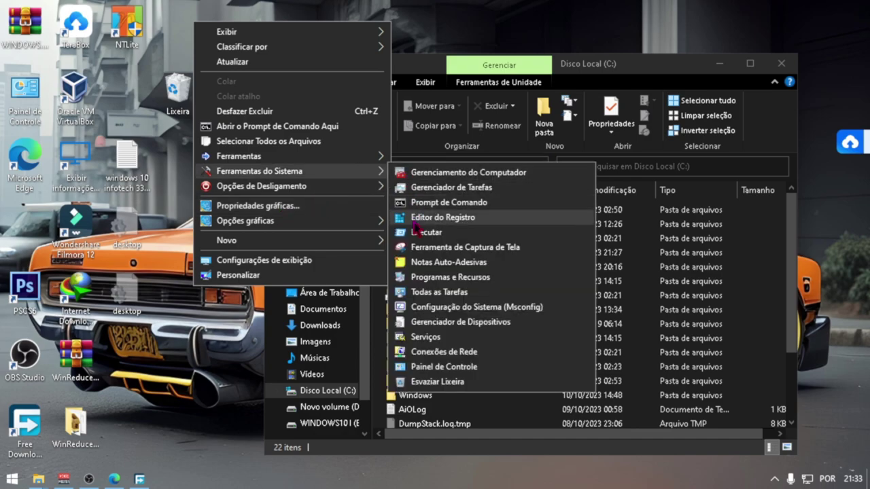
mouse_move(377, 156)
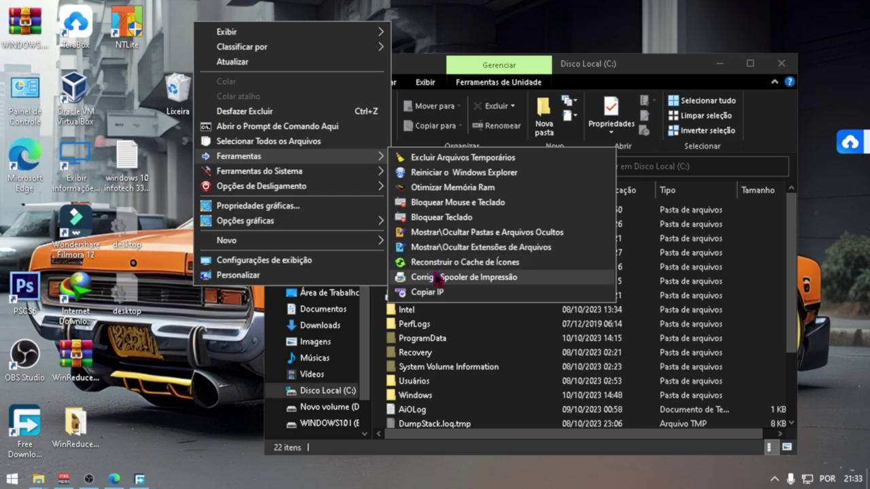
left_click(465, 233)
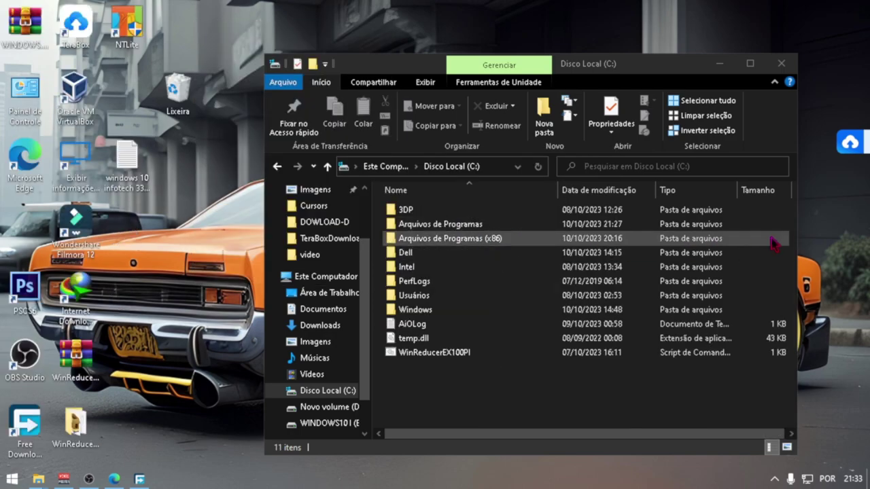
Show the hidden items again with Mostrar\Ocultar Pastas e Arquivos Ocultos from the context menu inside Disco Local (C:) and look through the list
right_click(470, 376)
mouse_move(643, 278)
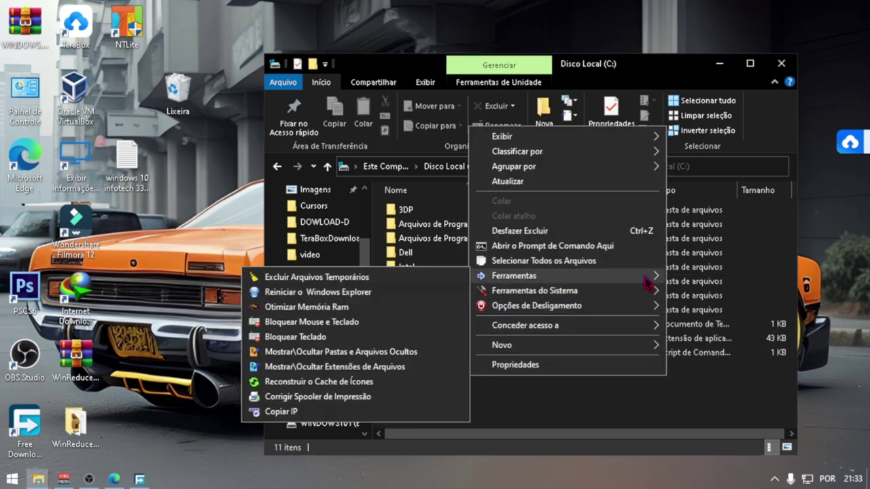
left_click(402, 352)
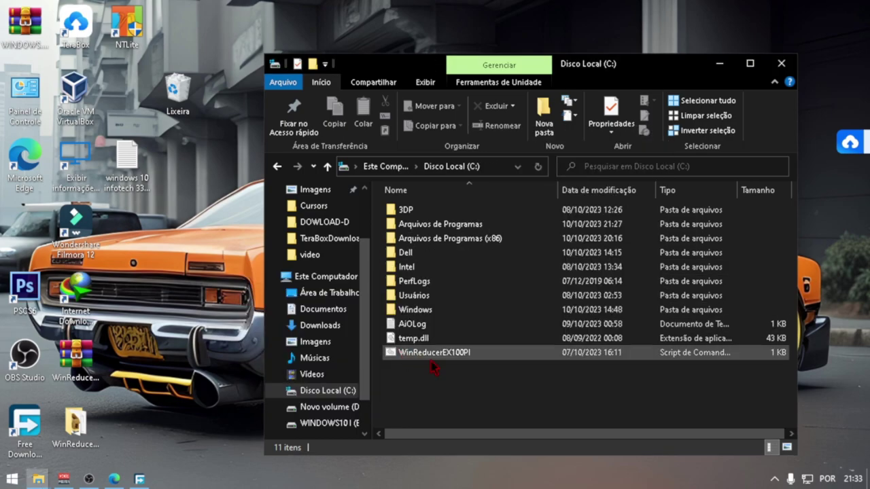
scroll(519, 344, "down", 1)
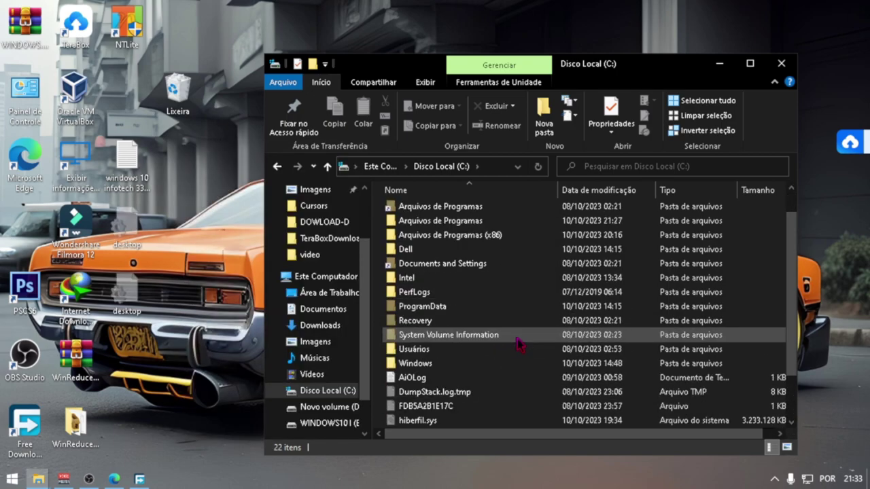
scroll(519, 346, "down", 2)
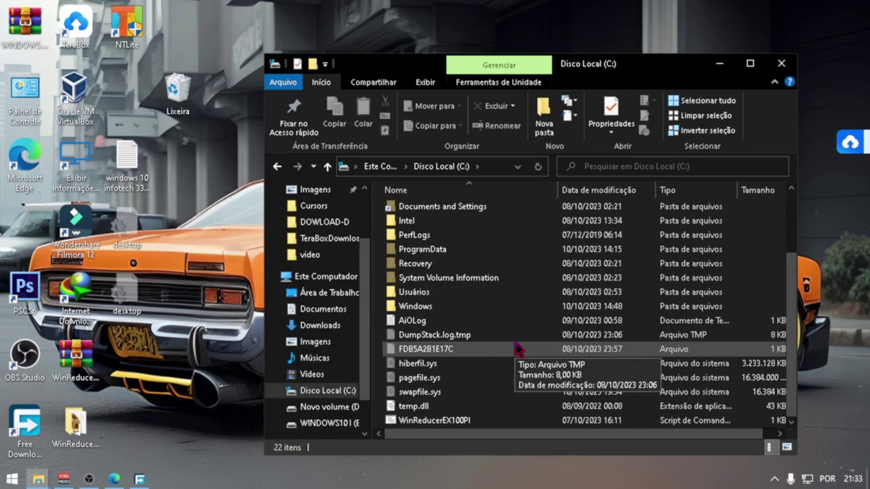
Launch Ferramenta de Captura de Tela from the desktop context menu's Ferramentas do Sistema entries
right_click(204, 293)
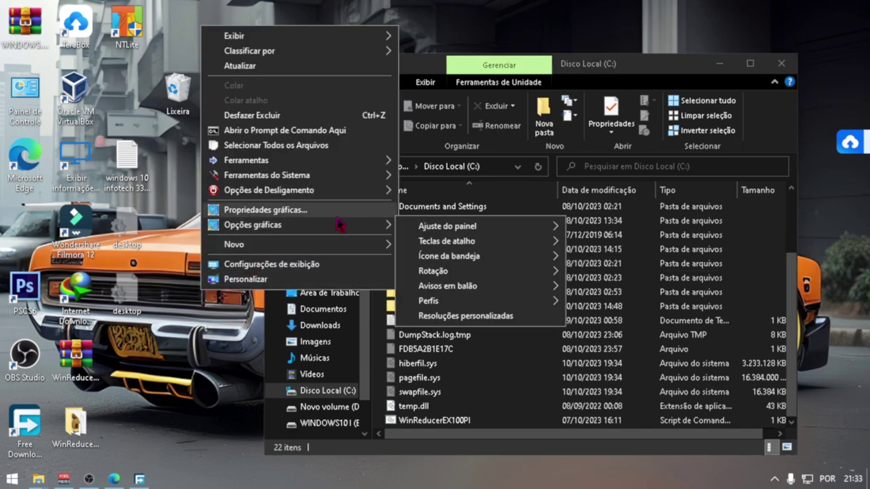
mouse_move(381, 184)
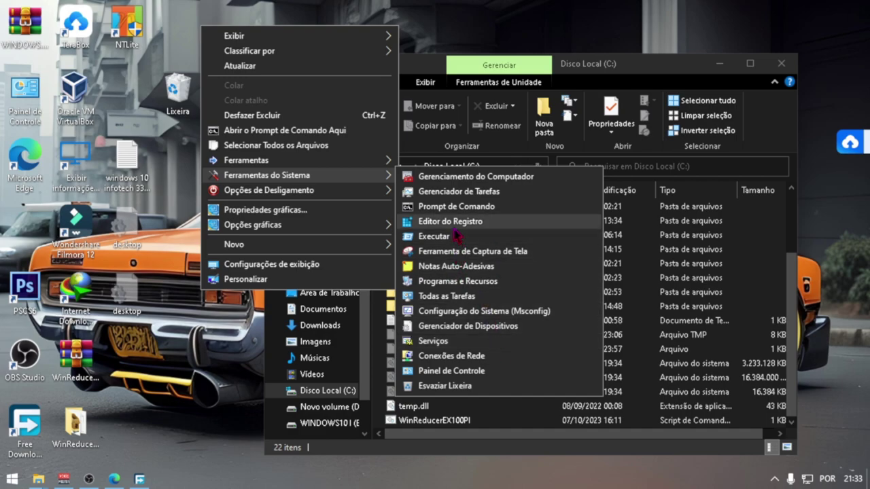
left_click(427, 252)
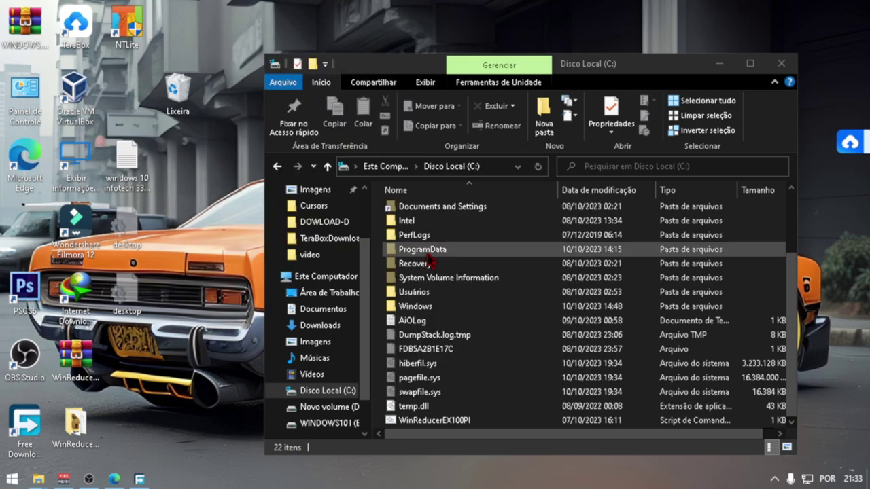
Review the desktop context menu's Ferramentas, Opções de Desligamento and Ferramentas do Sistema entries without running any of them
right_click(182, 235)
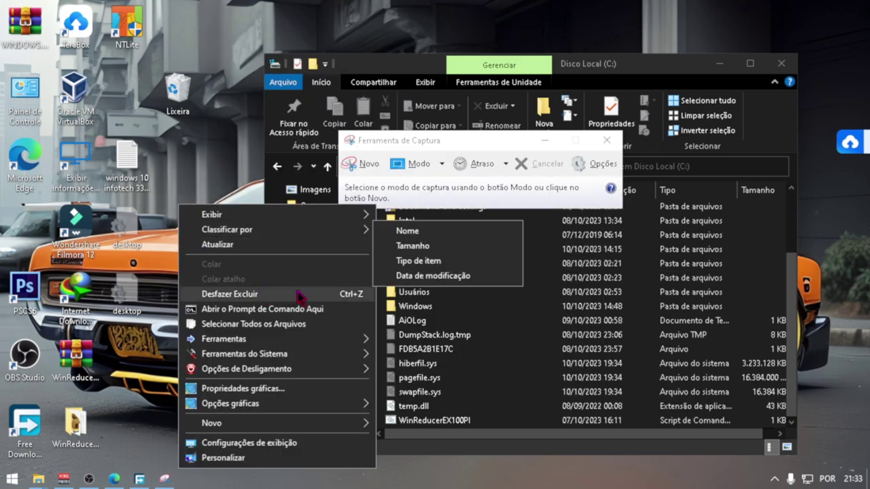
mouse_move(360, 344)
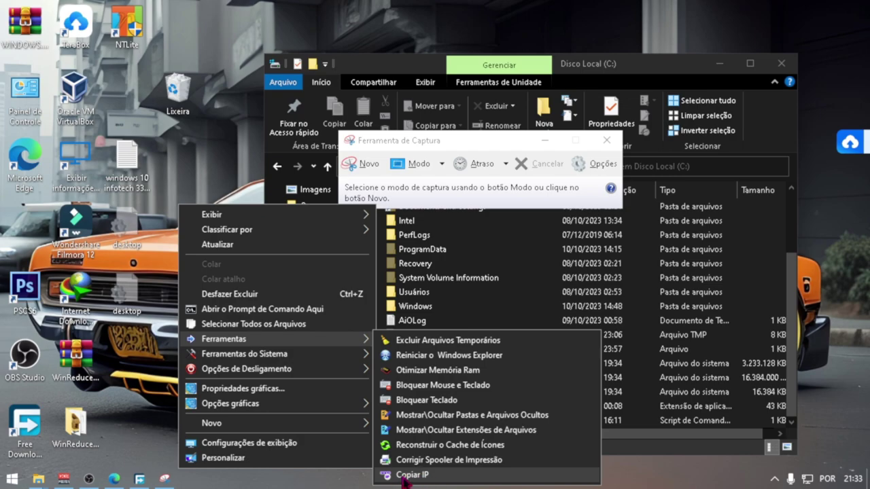
mouse_move(353, 369)
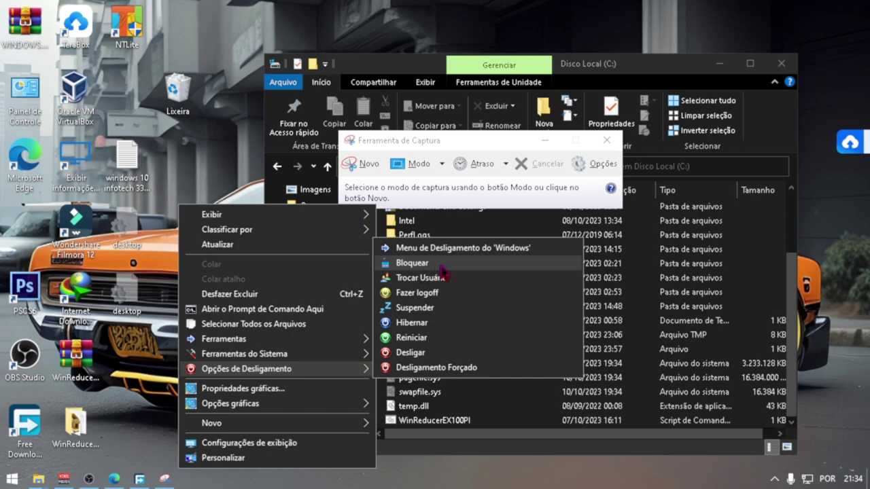
mouse_move(331, 358)
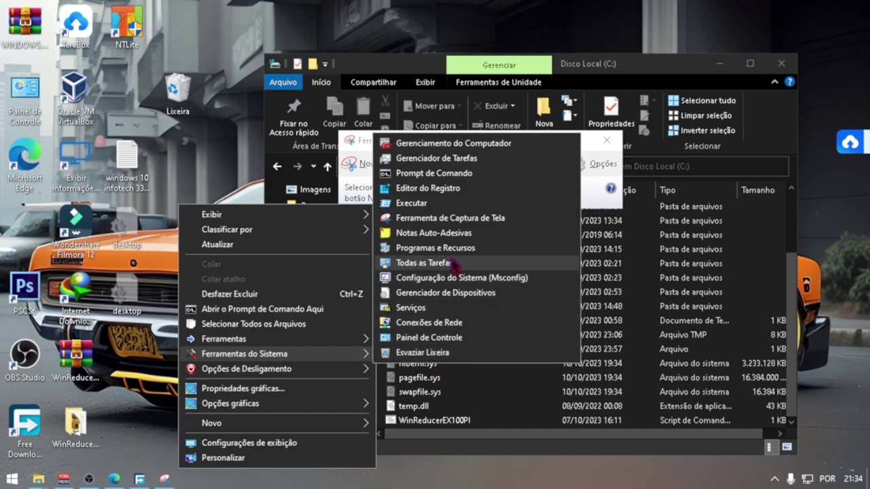
left_click(221, 171)
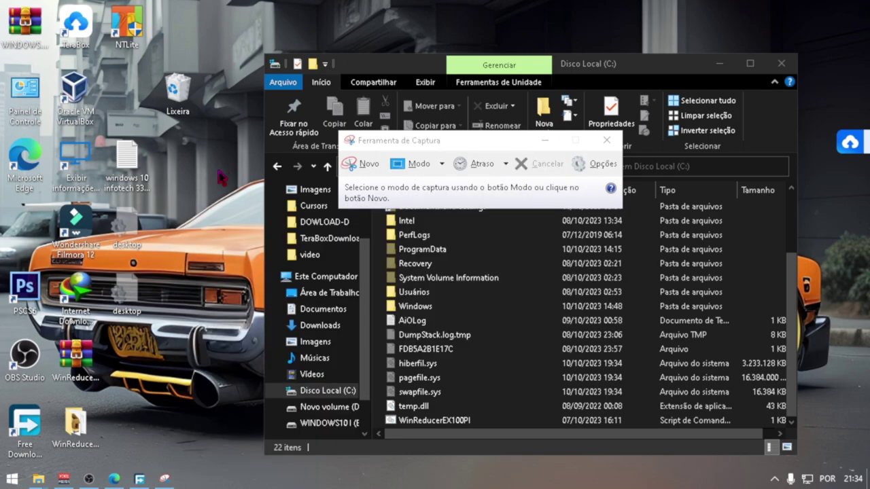